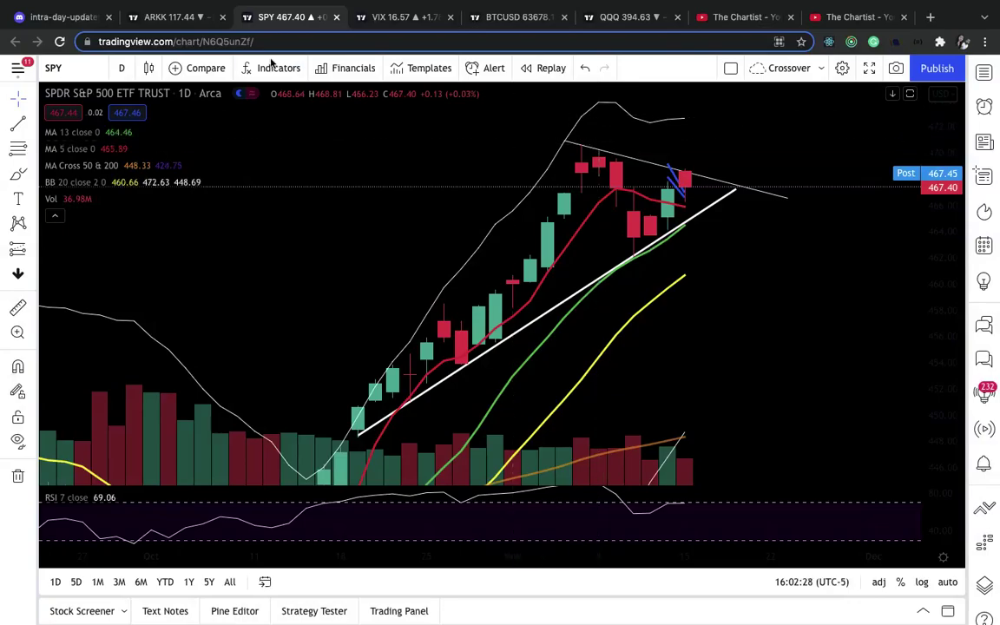
# Read through the Discord intra-day updates channel, then return to the SPY chart.
pyautogui.click(65, 18)
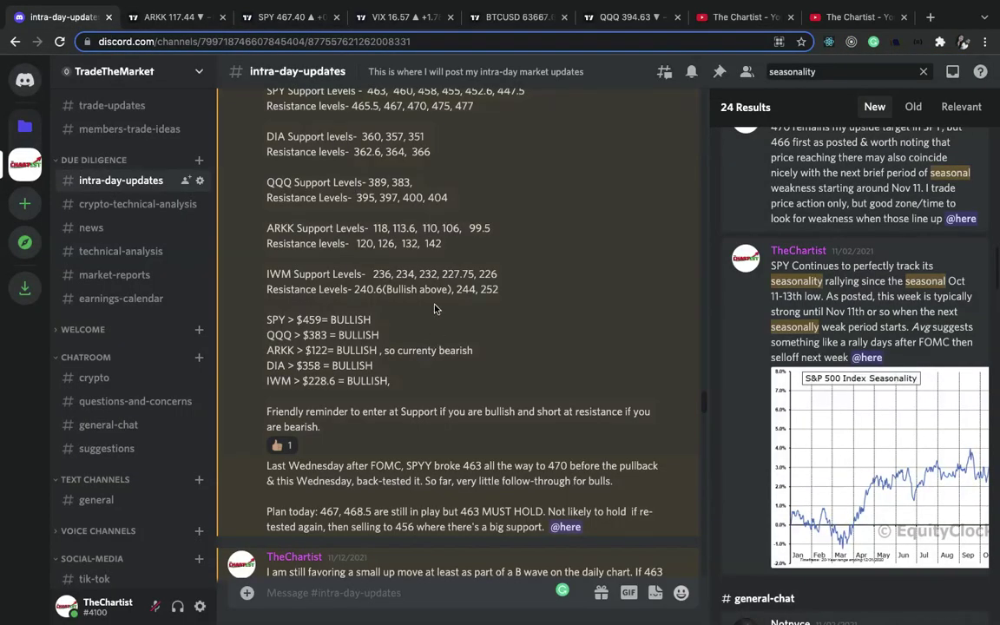
pyautogui.scroll(-3, 382, 387)
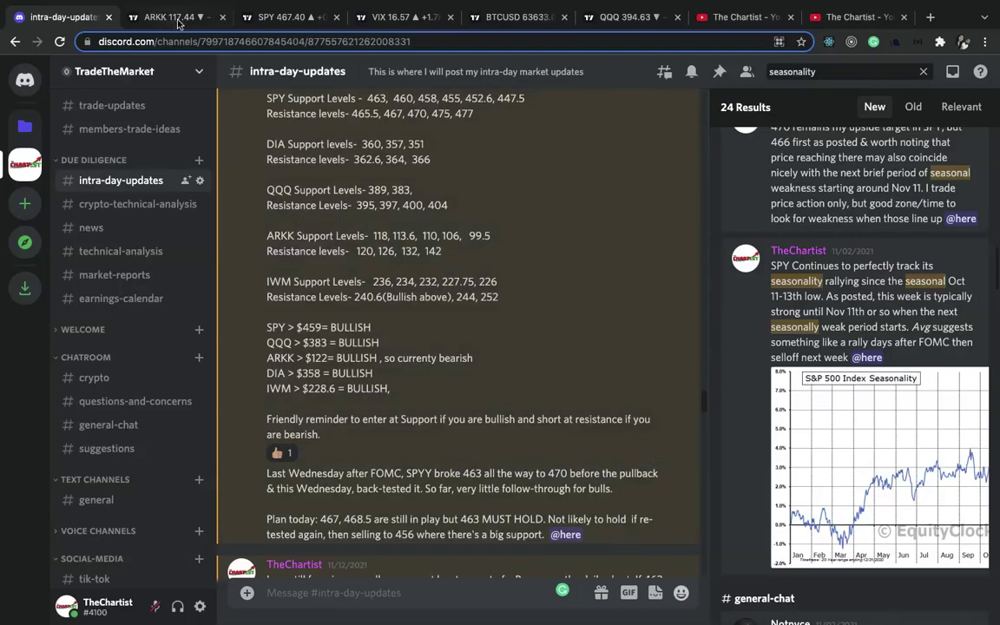
pyautogui.click(251, 16)
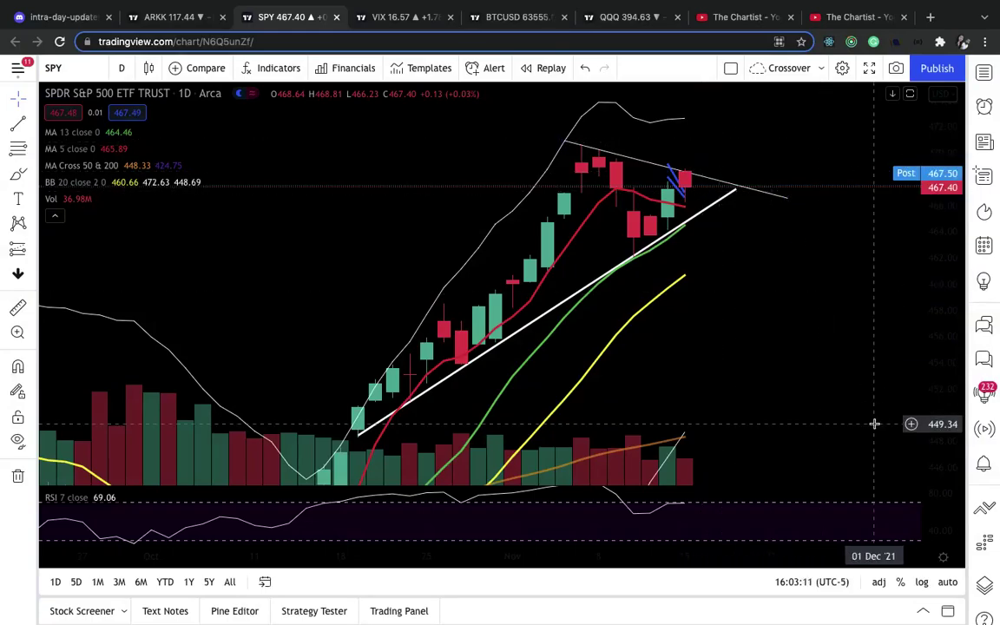
pyautogui.click(54, 18)
pyautogui.scroll(-20, 370, 247)
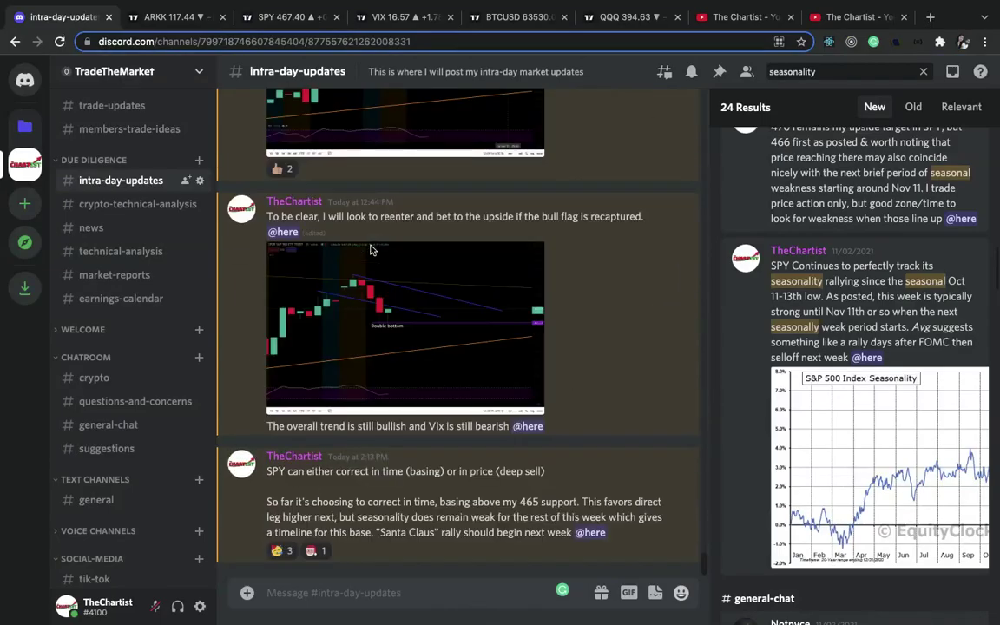
pyautogui.scroll(5, 371, 250)
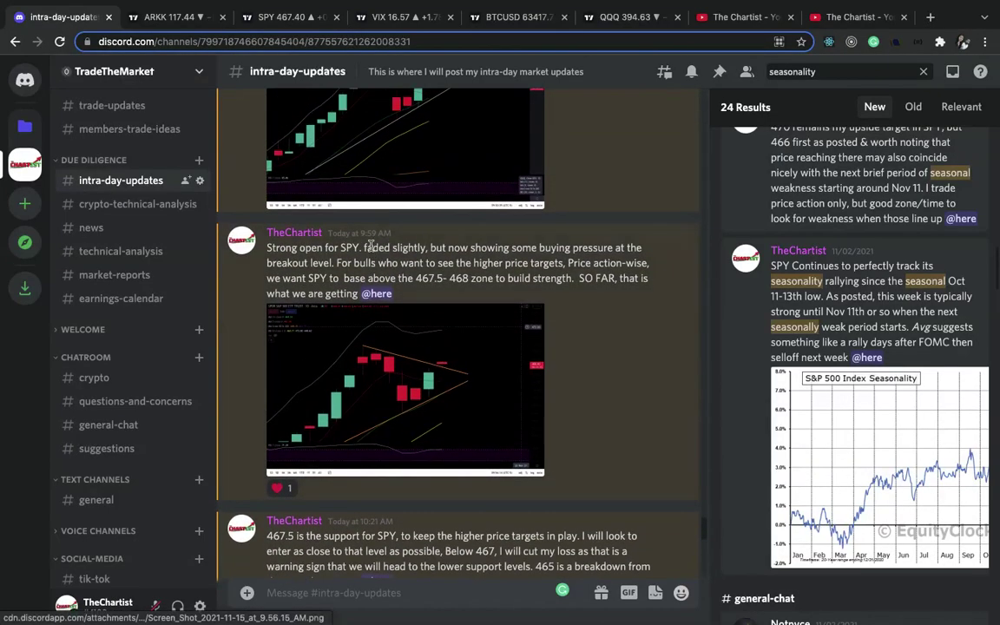
pyautogui.scroll(8, 371, 251)
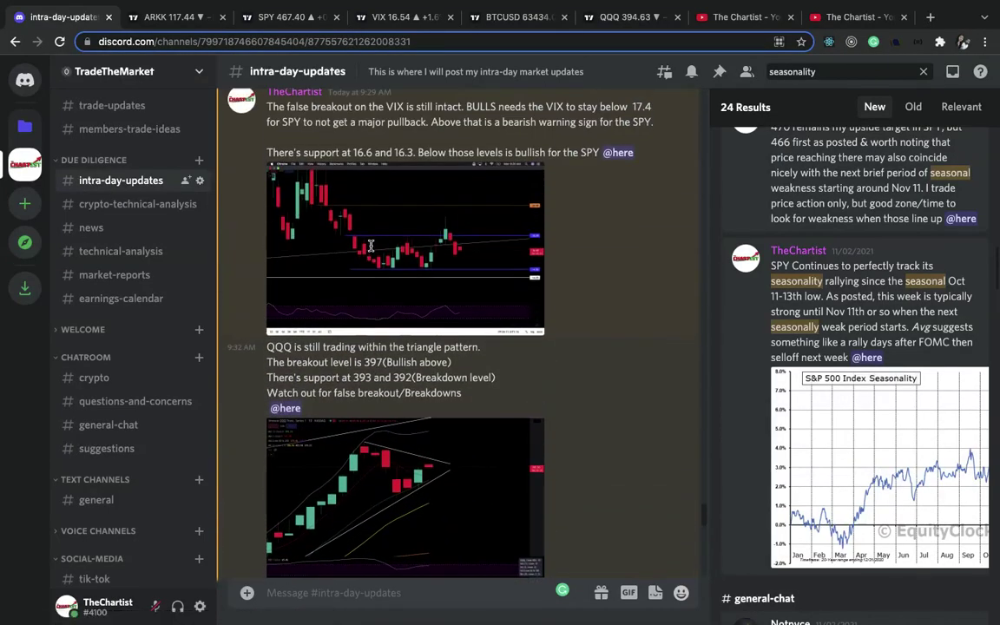
pyautogui.scroll(1, 370, 250)
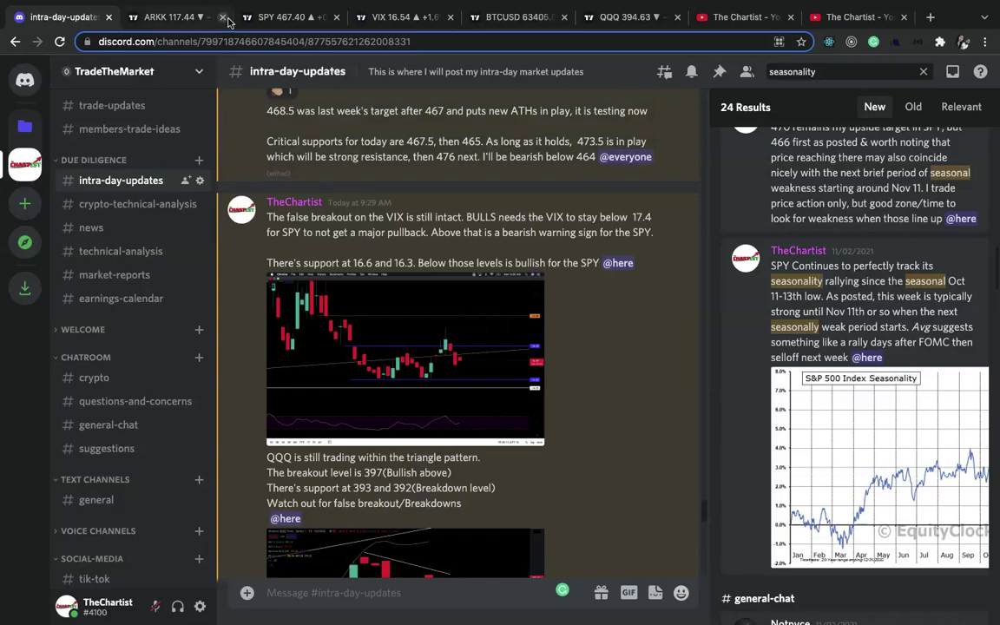
pyautogui.click(292, 18)
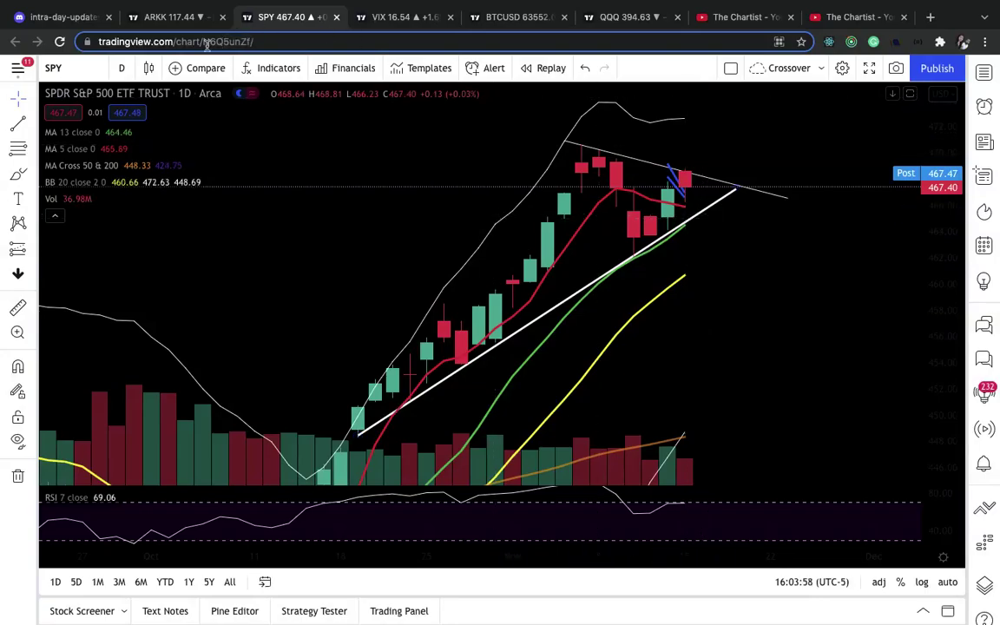
# Switch SPY to 1-hour candles and rescale the price axis to fit them.
pyautogui.click(120, 66)
pyautogui.click(153, 319)
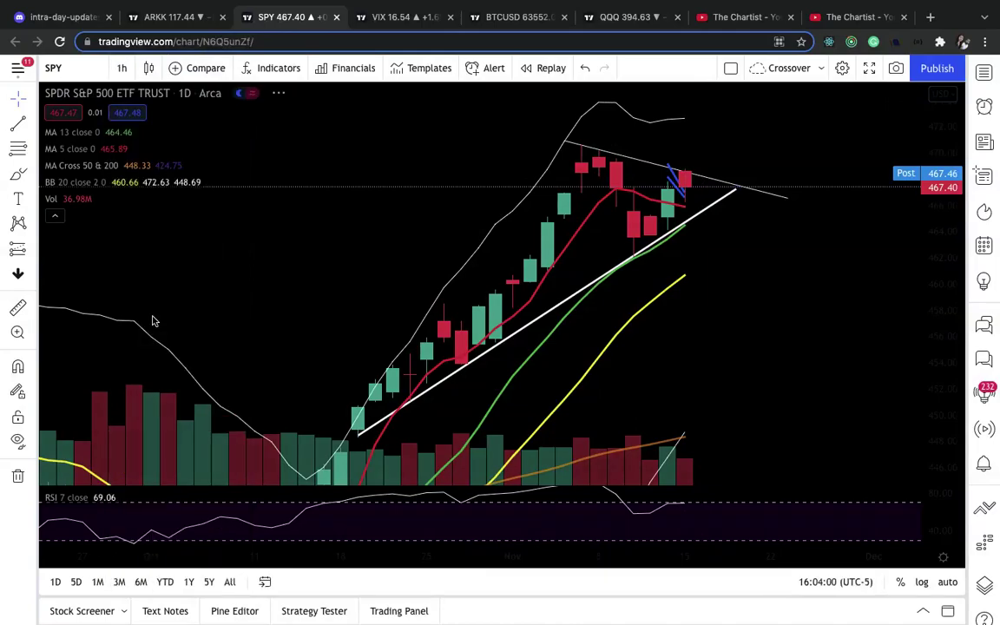
pyautogui.moveTo(943, 414); pyautogui.dragTo(943, 330)
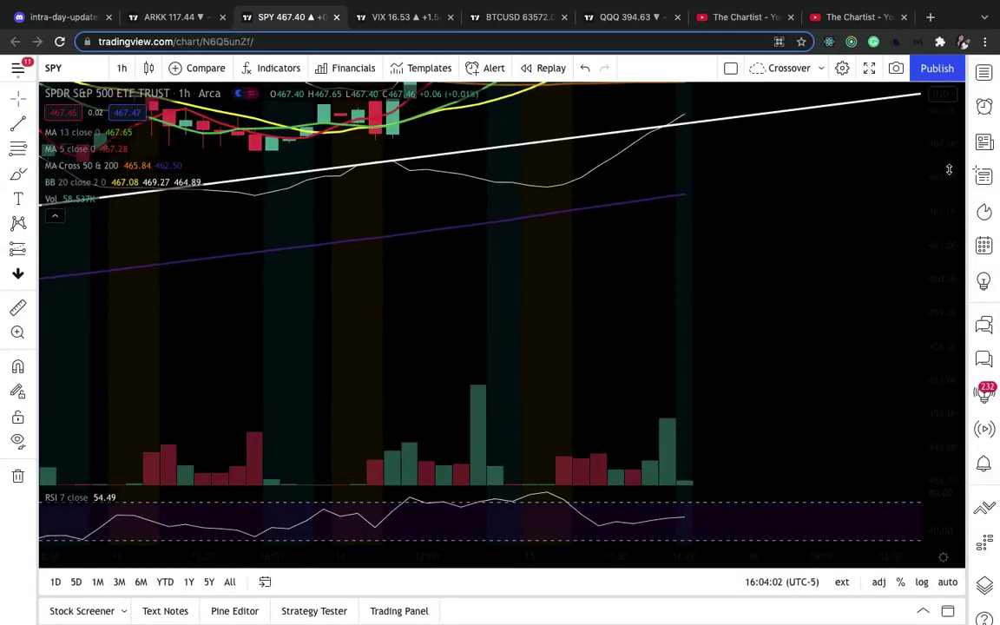
pyautogui.moveTo(946, 286); pyautogui.dragTo(949, 344)
pyautogui.moveTo(950, 442); pyautogui.dragTo(772, 364)
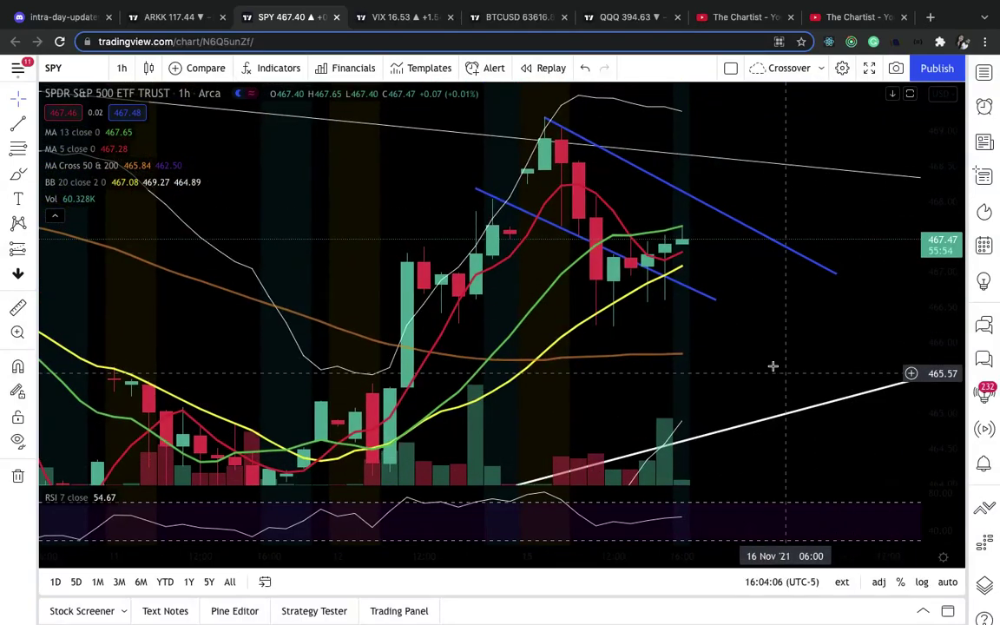
# Select the lower blue trendline, enter 15, then go back to Discord.
pyautogui.click(596, 251)
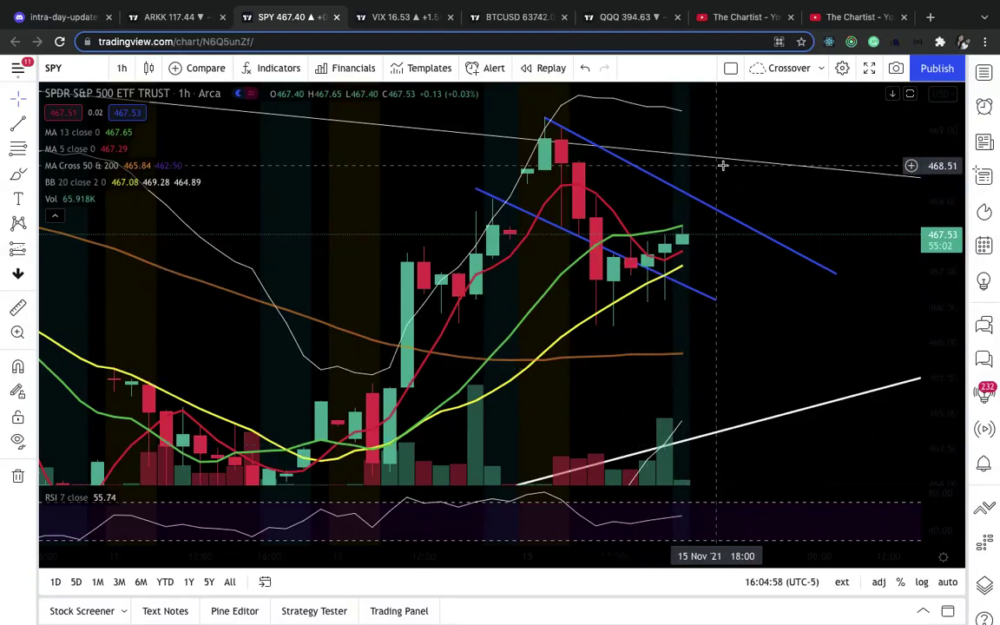
pyautogui.write('15')
pyautogui.press('Return')
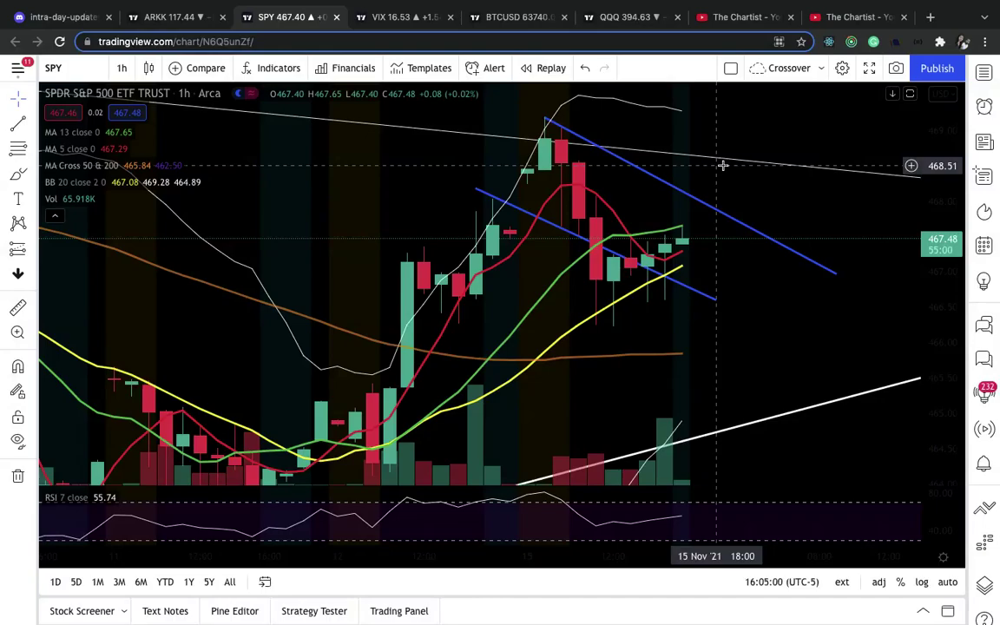
pyautogui.click(57, 17)
# Enlarge the S&P 500 Index Seasonality image from the search results.
pyautogui.click(785, 391)
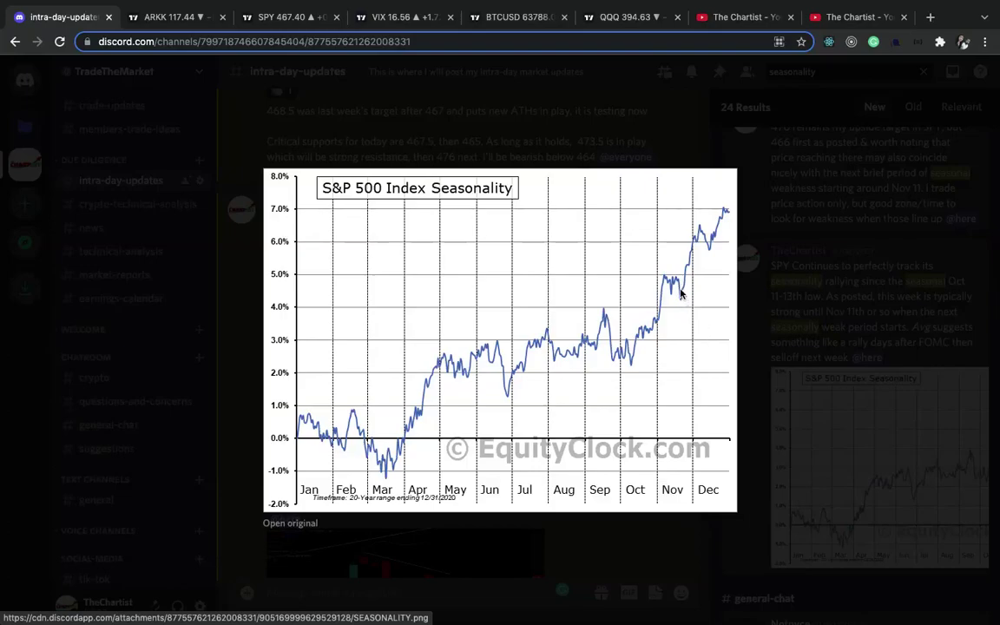
# Put the SPY chart back on 1-day candles and refit the price scale around recent candles.
pyautogui.click(287, 28)
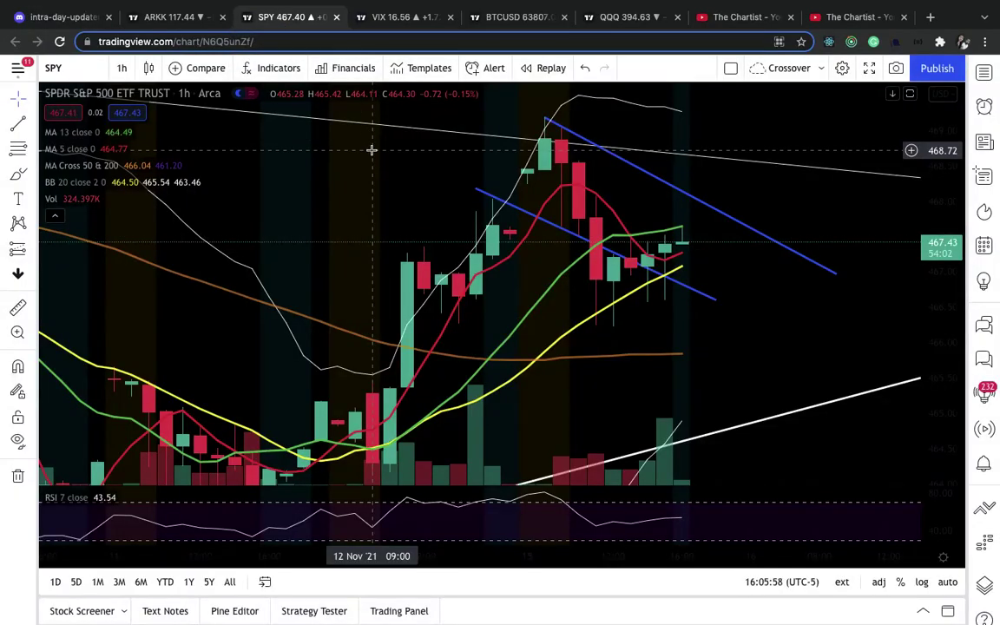
pyautogui.click(121, 68)
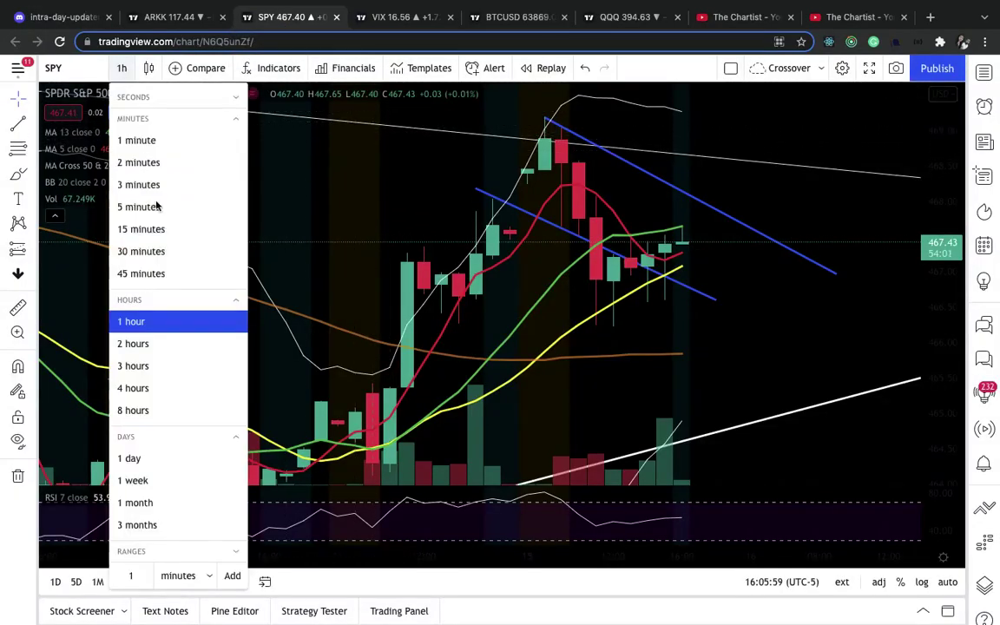
pyautogui.click(130, 458)
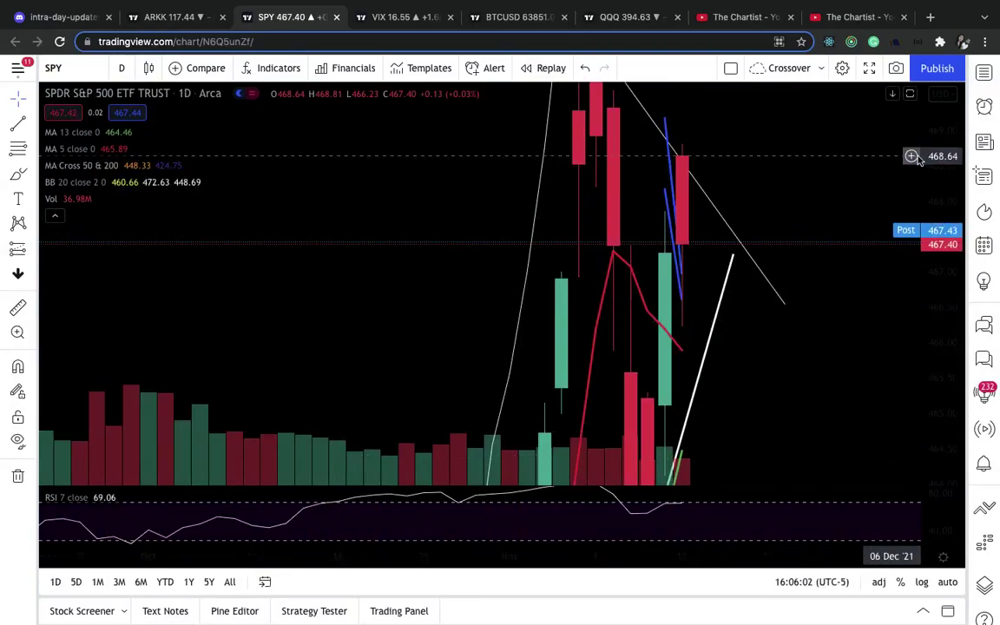
pyautogui.moveTo(933, 169); pyautogui.dragTo(959, 377)
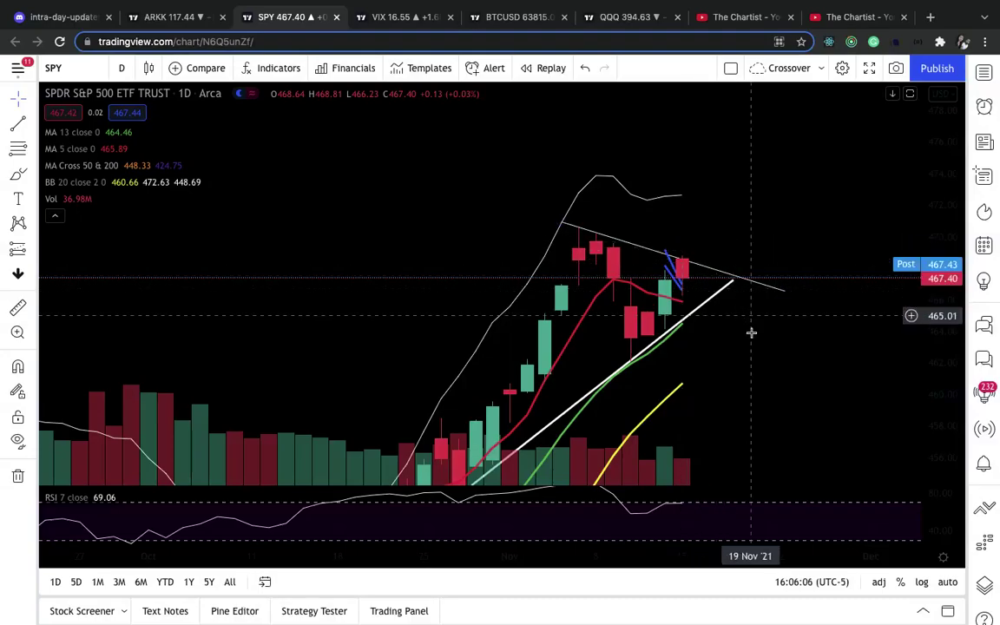
pyautogui.moveTo(752, 332); pyautogui.dragTo(712, 241)
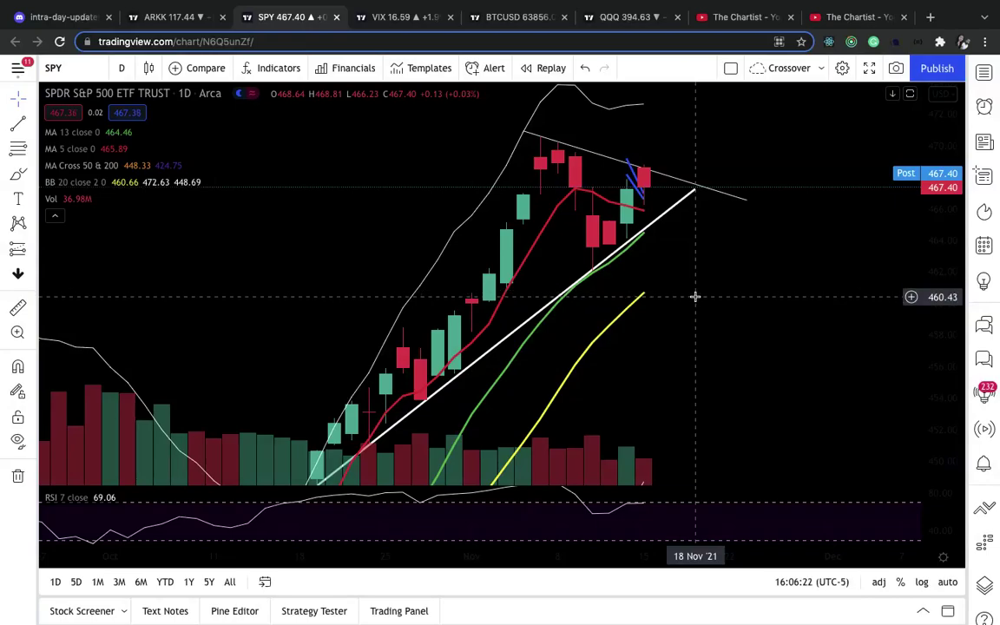
pyautogui.moveTo(933, 219); pyautogui.dragTo(933, 310)
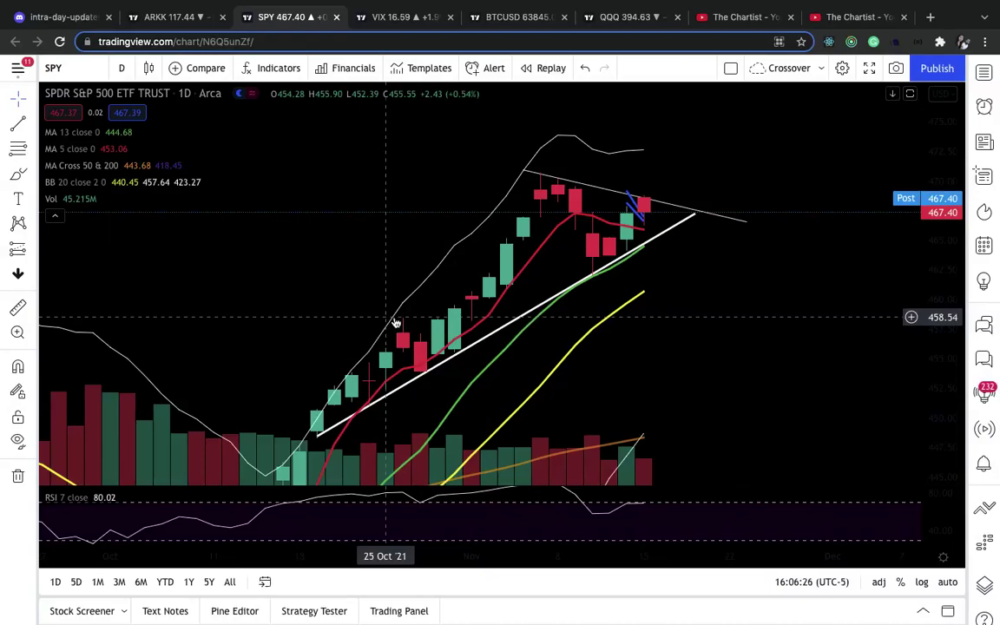
# Draw a horizontal ray at 458.66 starting near 25 October.
pyautogui.click(31, 124)
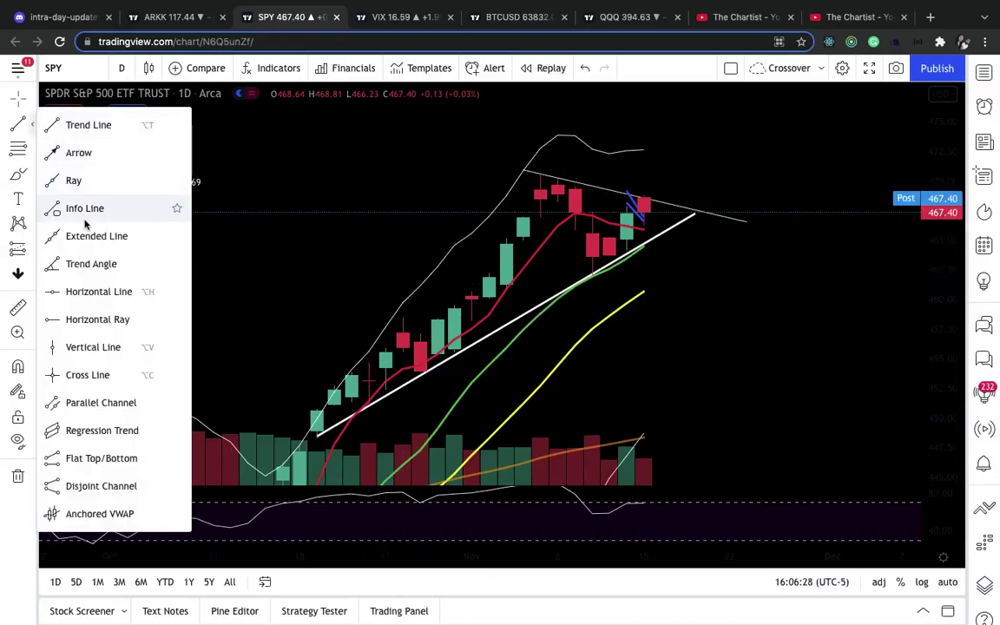
pyautogui.click(83, 317)
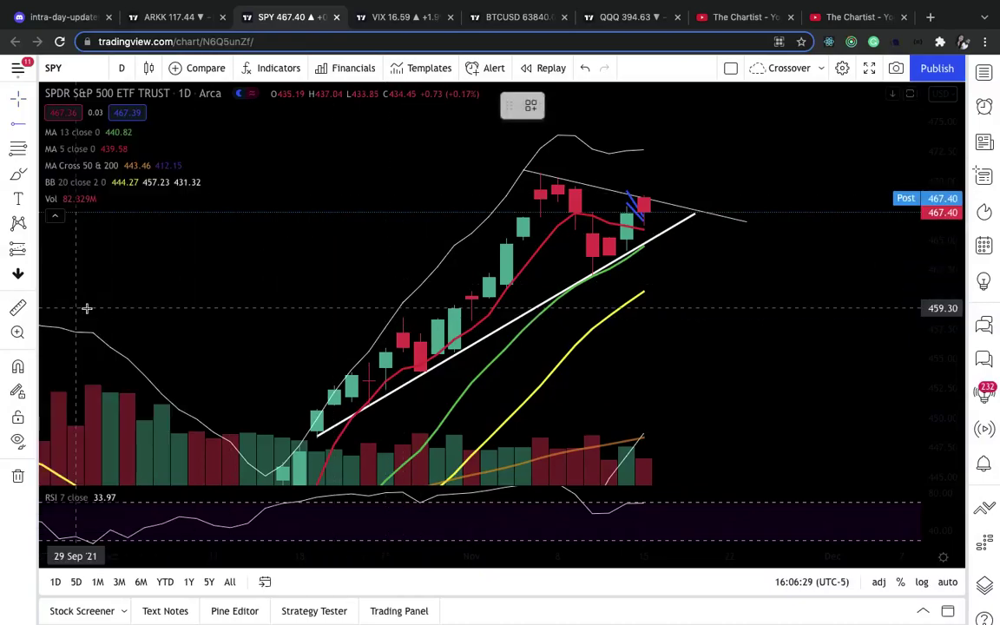
pyautogui.click(386, 316)
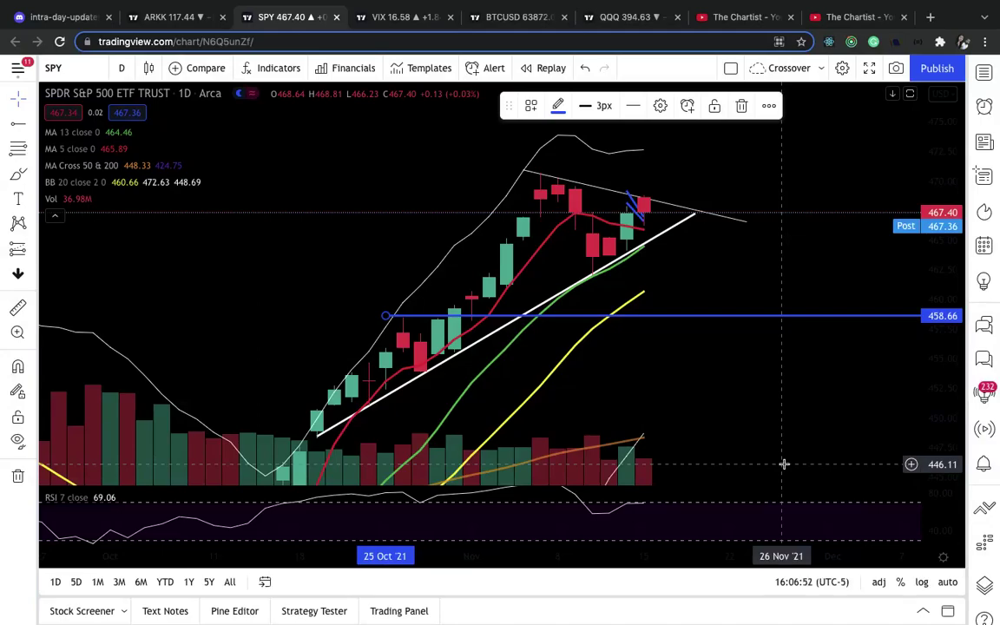
# Pan and rescale the SPY daily chart around its trendlines, then move to the VIX tab with Ctrl+Tab.
pyautogui.moveTo(953, 217); pyautogui.dragTo(953, 236)
pyautogui.moveTo(743, 364)
pyautogui.mouseDown()
pyautogui.moveTo(797, 172)
pyautogui.moveTo(738, 342)
pyautogui.mouseUp()
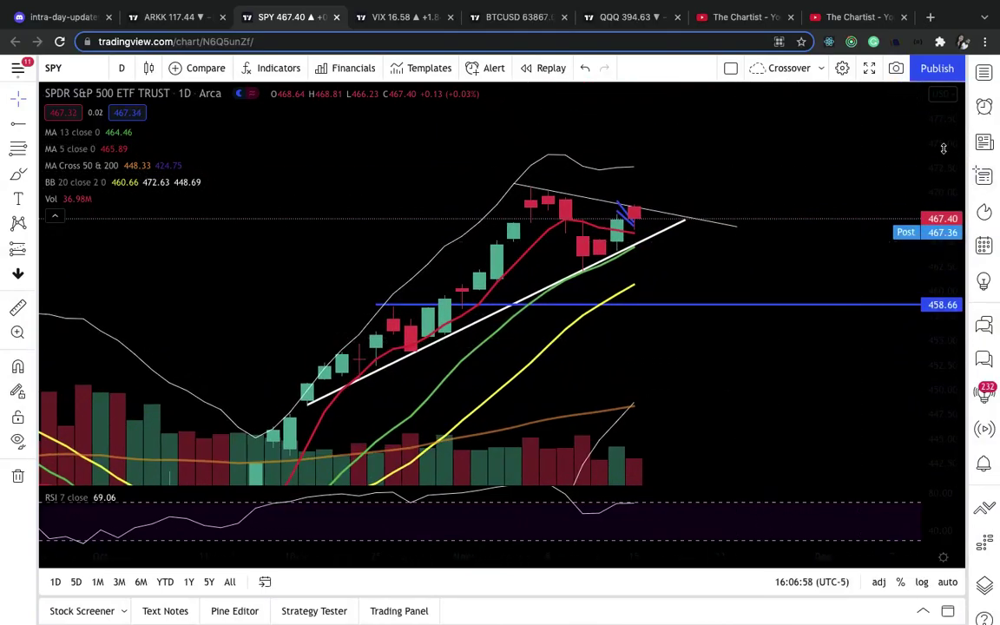
pyautogui.moveTo(937, 227); pyautogui.dragTo(938, 235)
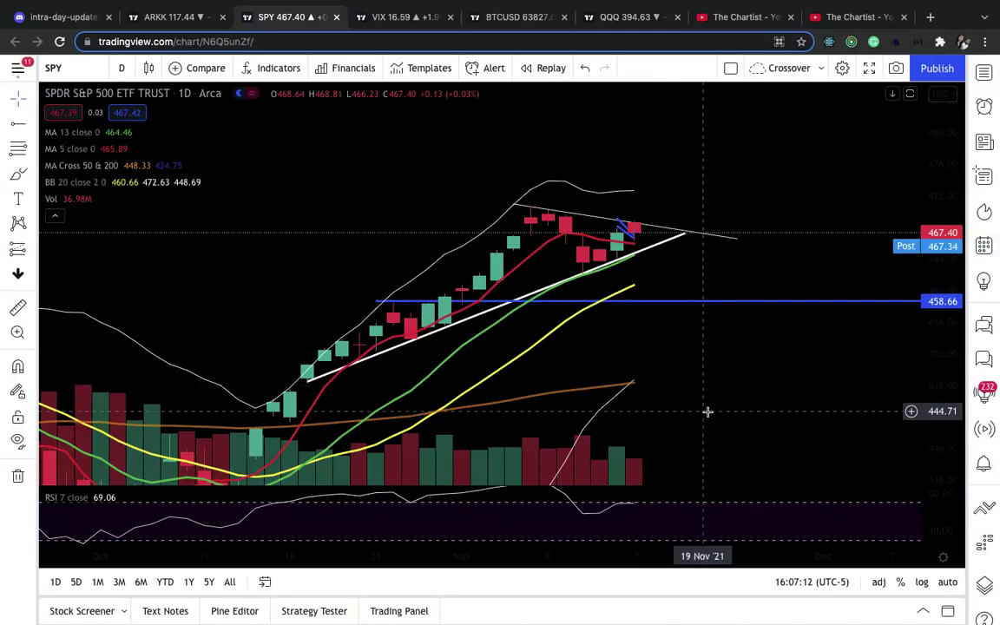
pyautogui.moveTo(706, 410); pyautogui.dragTo(705, 333)
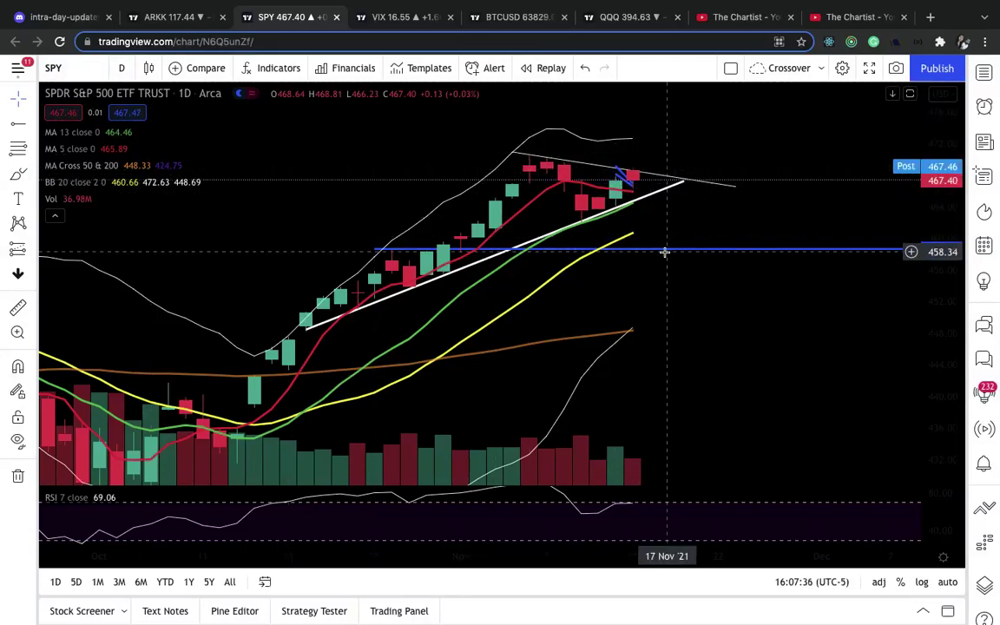
pyautogui.moveTo(937, 340); pyautogui.dragTo(936, 307)
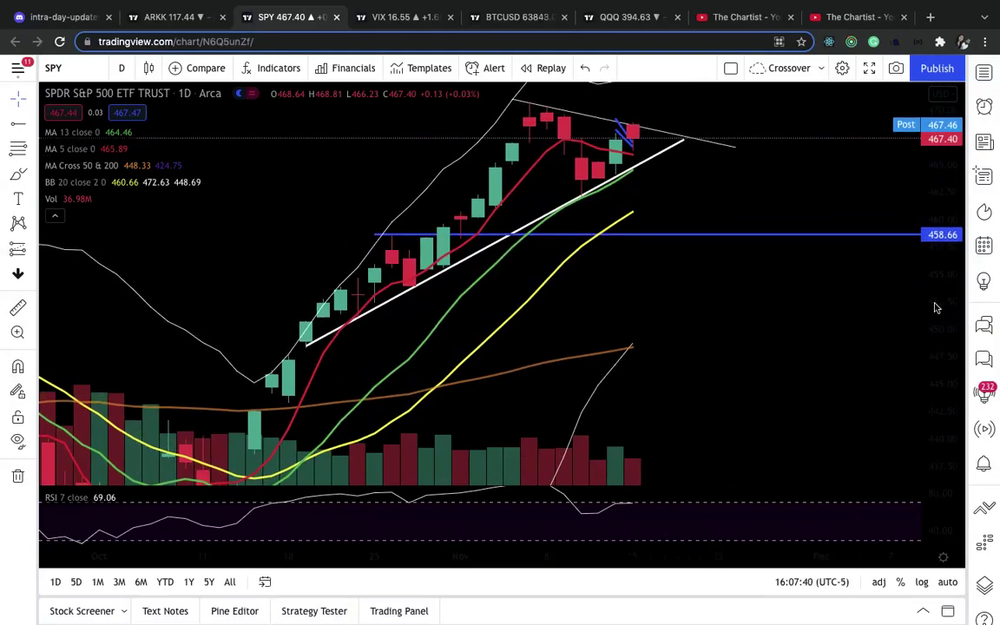
pyautogui.hotkey('ctrl', 'Tab')
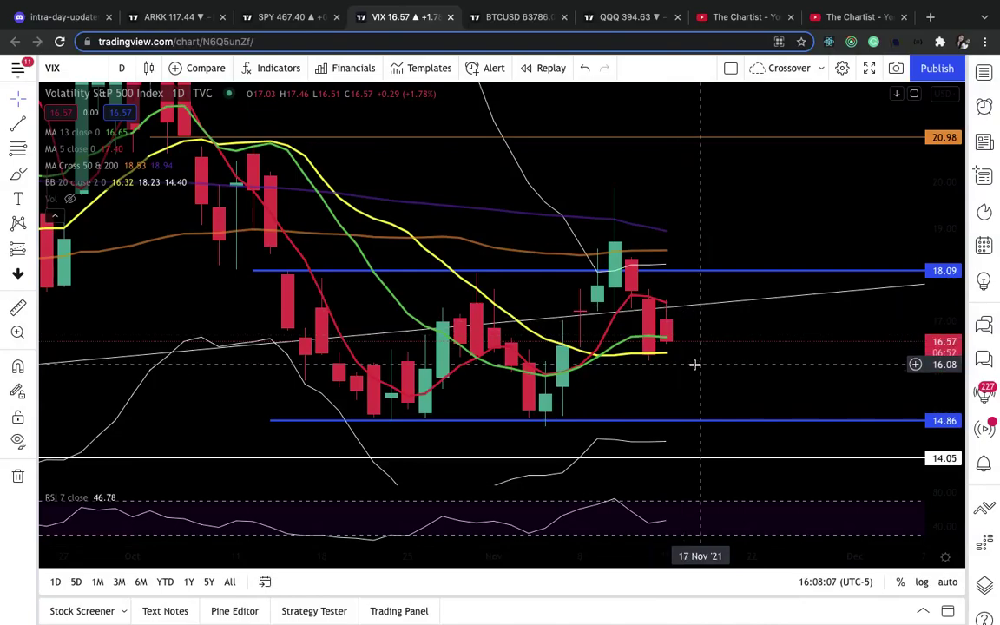
# Reframe the SPY chart's converging trendline wedge, then switch to the QQQ daily chart.
pyautogui.click(273, 15)
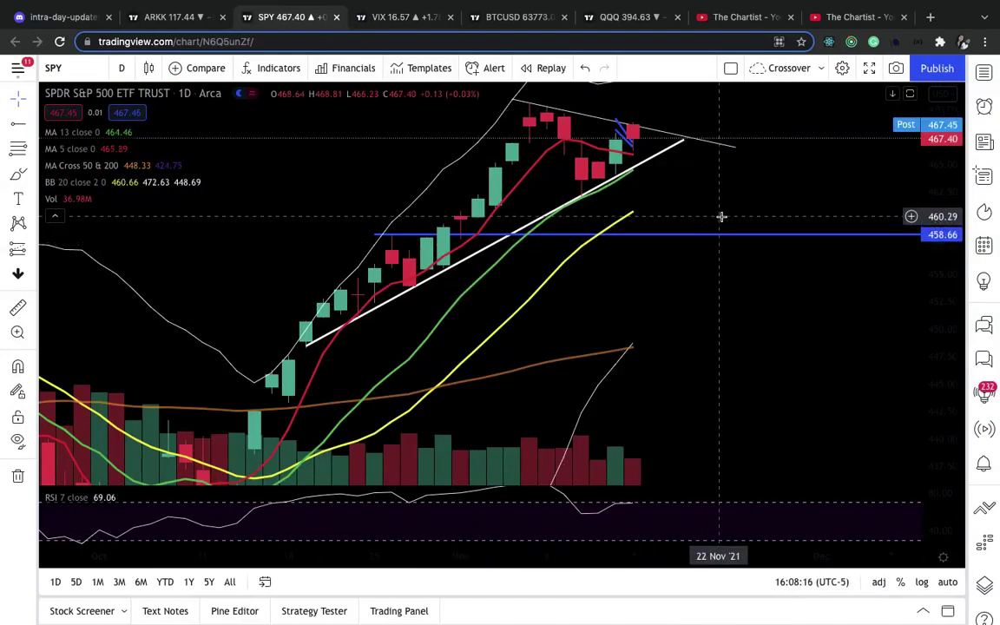
pyautogui.moveTo(721, 216); pyautogui.dragTo(647, 261)
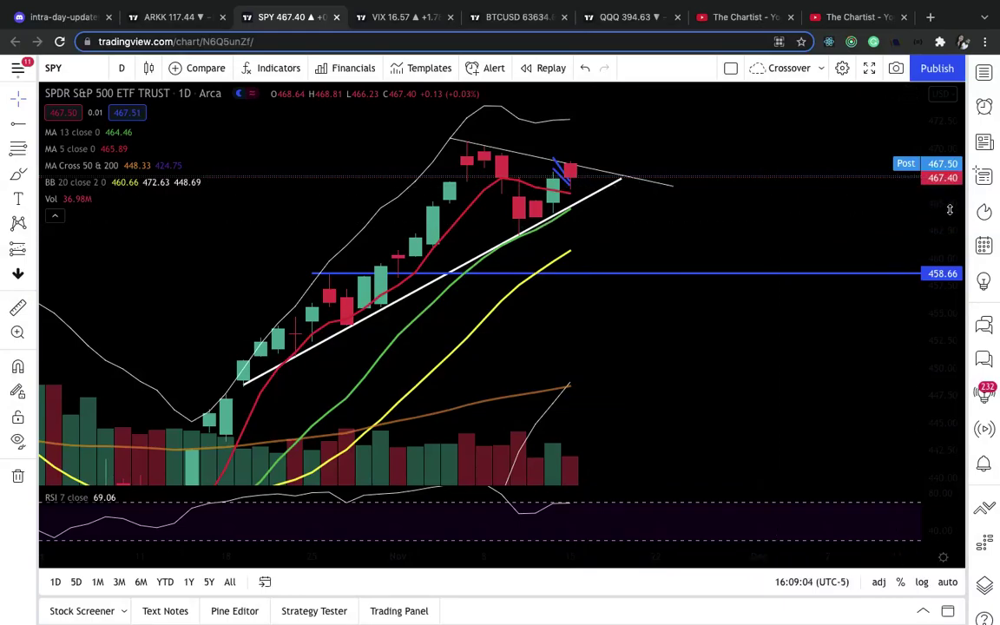
pyautogui.moveTo(950, 234); pyautogui.dragTo(951, 261)
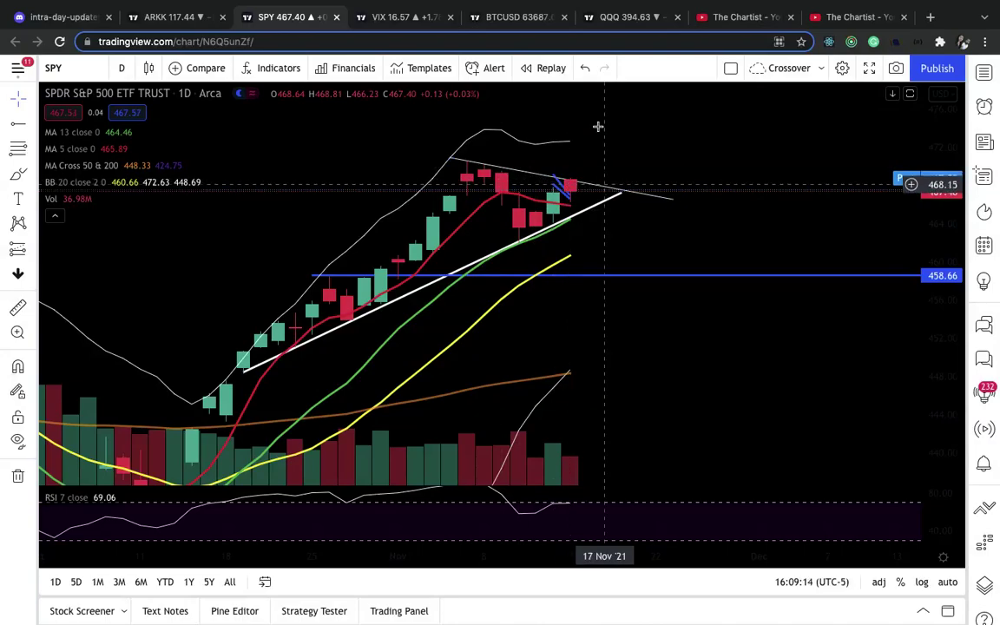
pyautogui.click(621, 18)
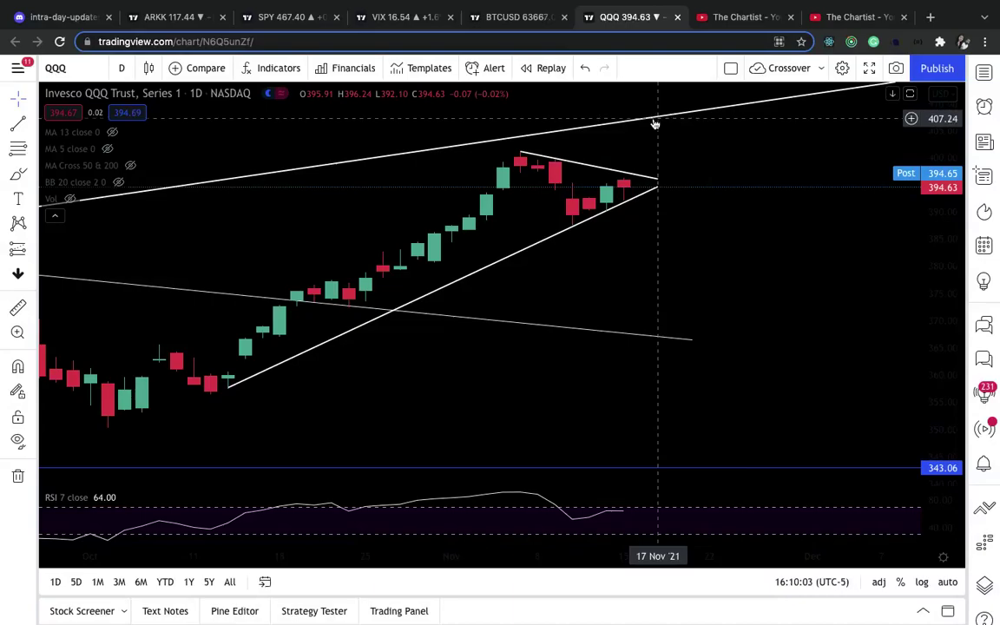
# Unhide MA 13, MA 5, MA Cross 50 & 200 and BB 20 on the QQQ chart.
pyautogui.click(112, 132)
pyautogui.click(106, 149)
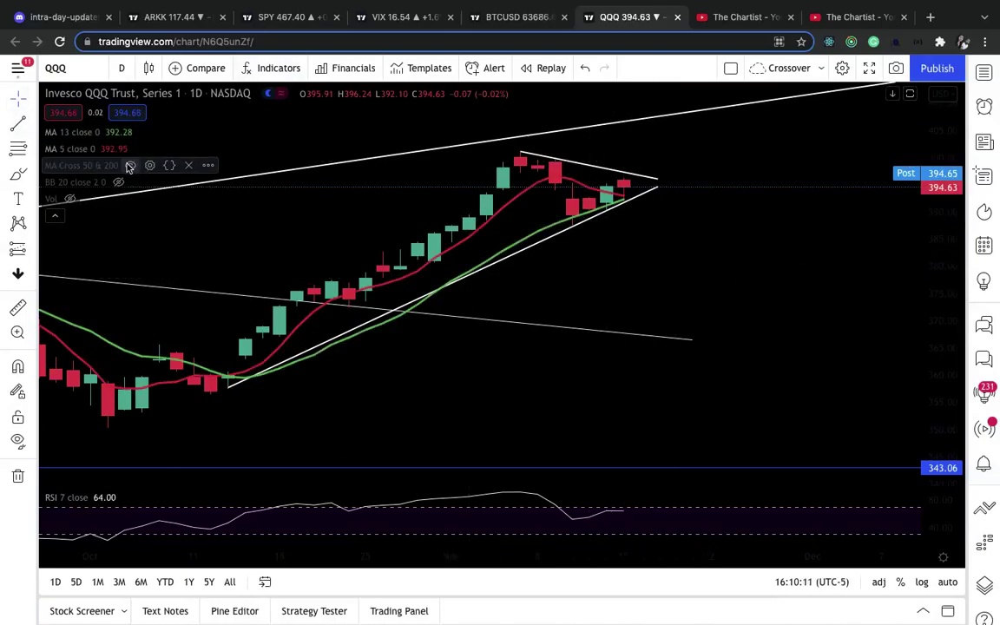
pyautogui.click(131, 165)
pyautogui.click(118, 181)
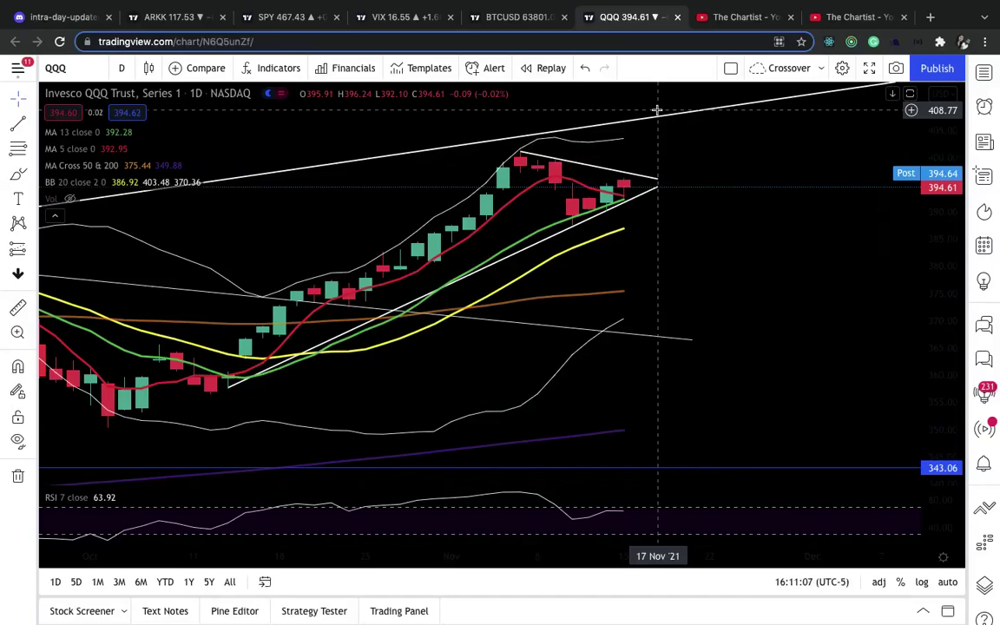
# On ARKK, restyle MA 5 as a thicker red line using the third thickness.
pyautogui.click(184, 19)
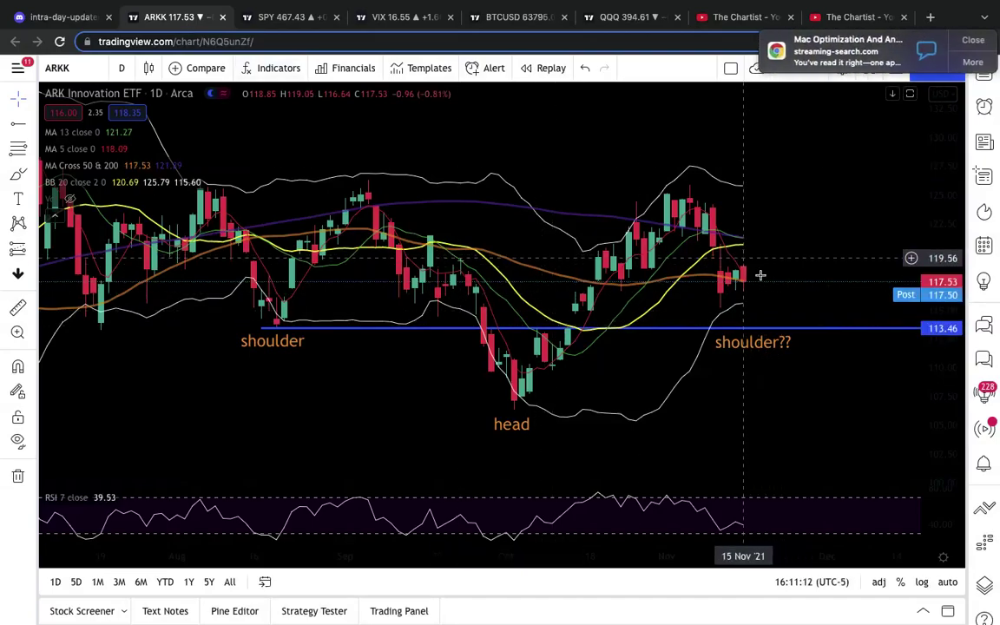
pyautogui.click(962, 40)
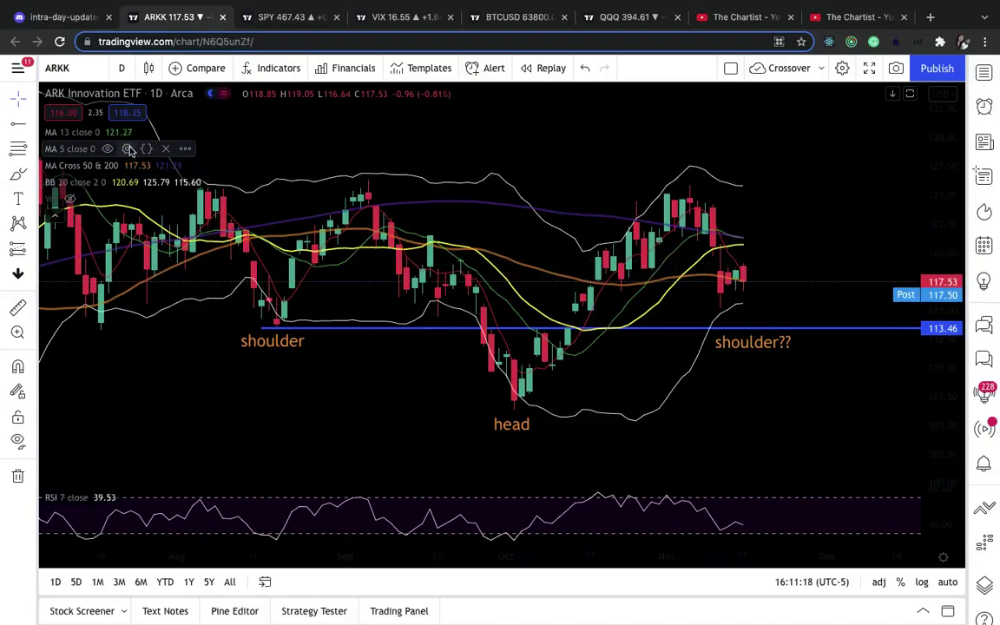
pyautogui.click(127, 148)
pyautogui.click(464, 333)
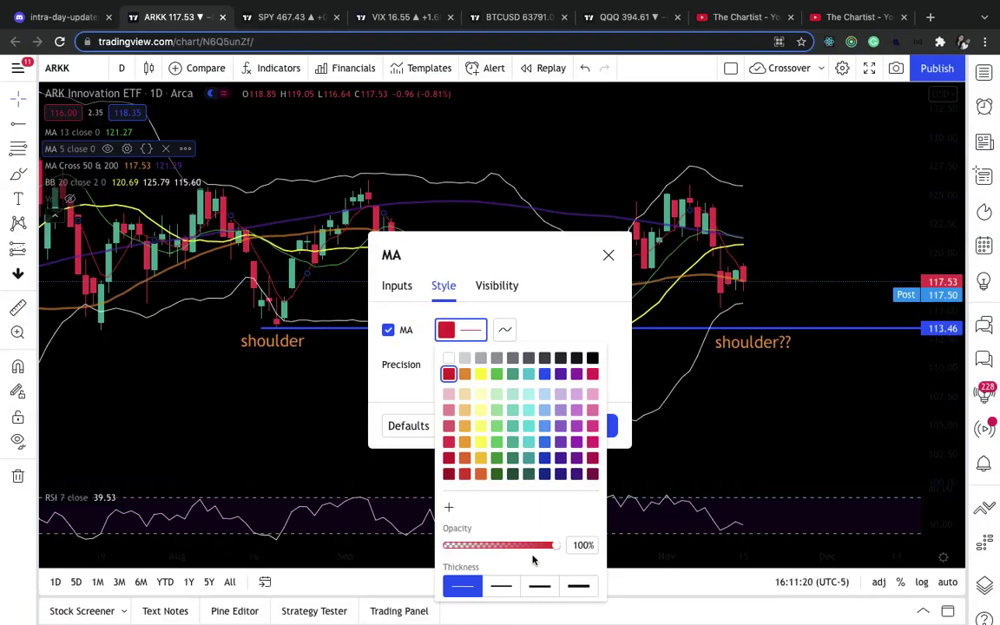
pyautogui.click(538, 587)
pyautogui.click(551, 324)
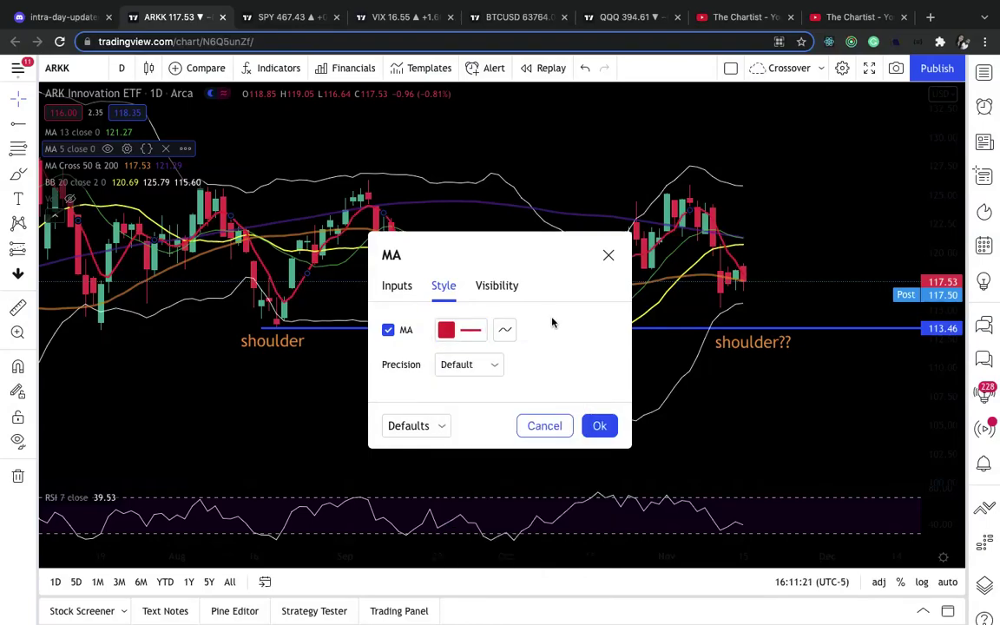
pyautogui.click(598, 425)
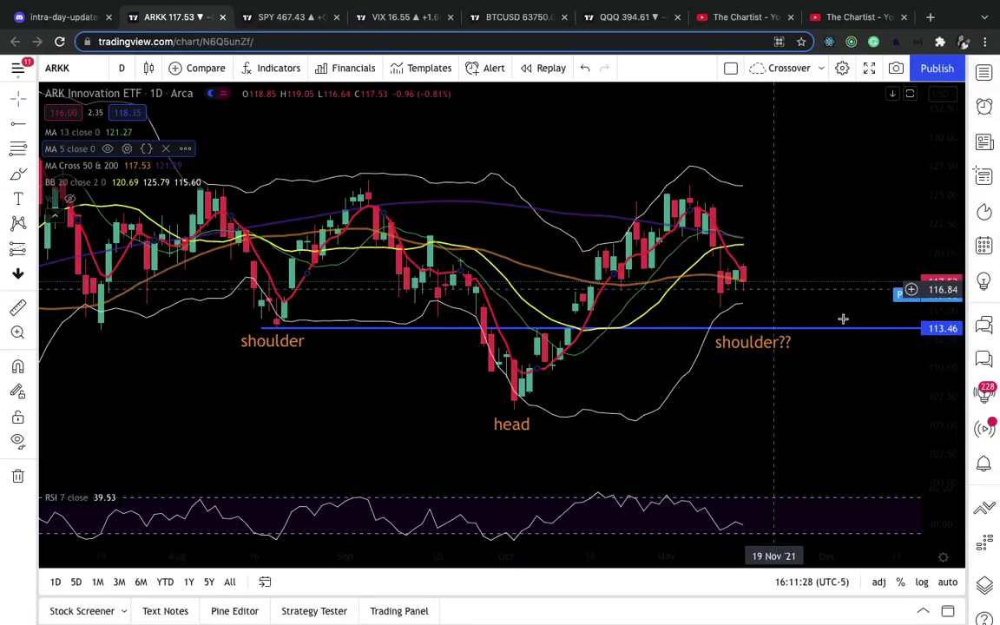
# Stretch the ARKK chart, select the blue neckline near 113.46, then open BTCUSD.
pyautogui.moveTo(960, 393); pyautogui.dragTo(944, 331)
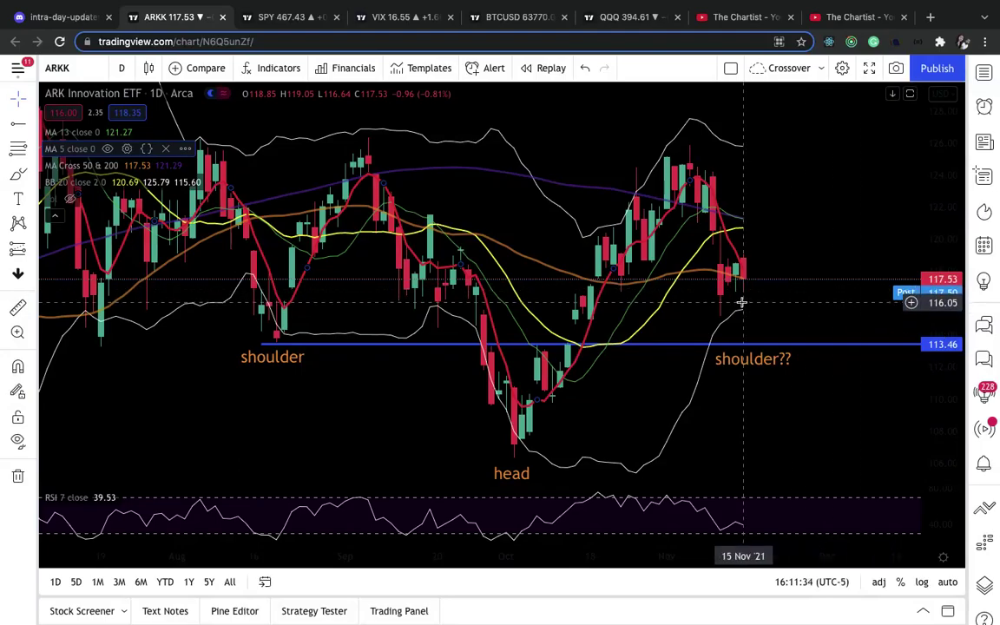
pyautogui.moveTo(738, 620)
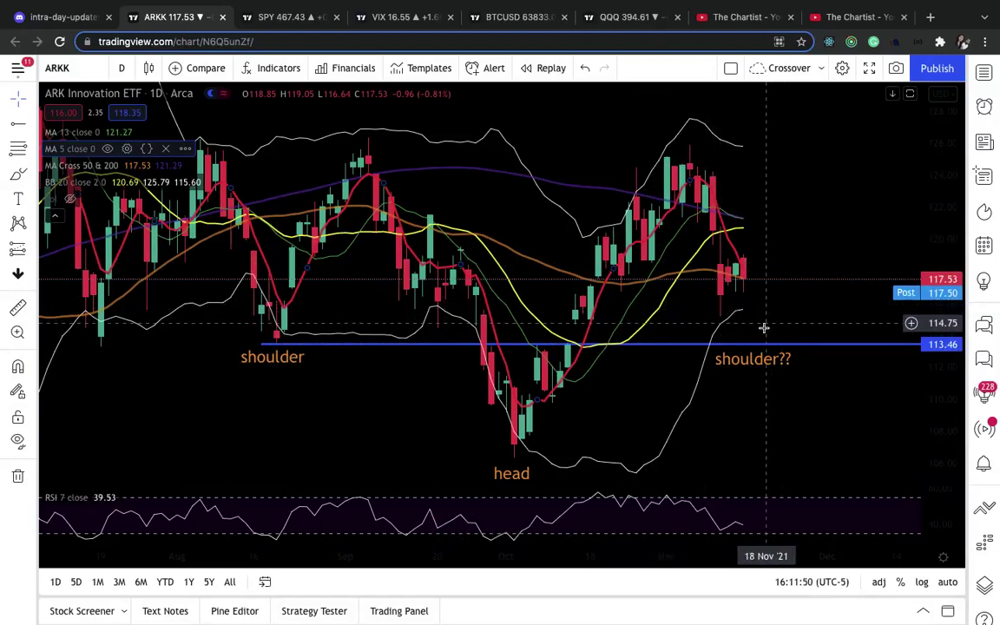
pyautogui.click(282, 356)
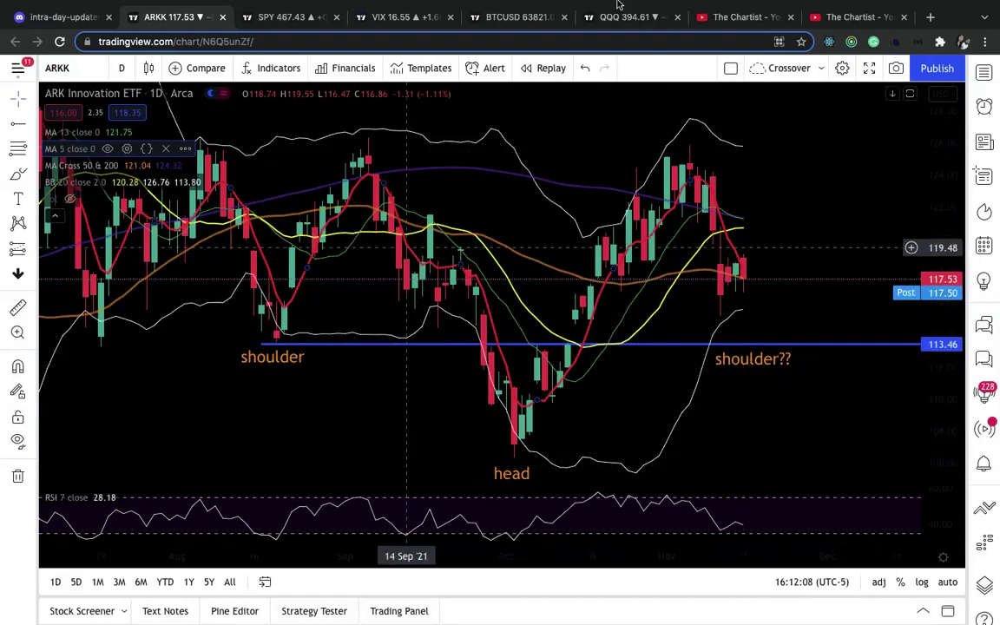
pyautogui.click(525, 21)
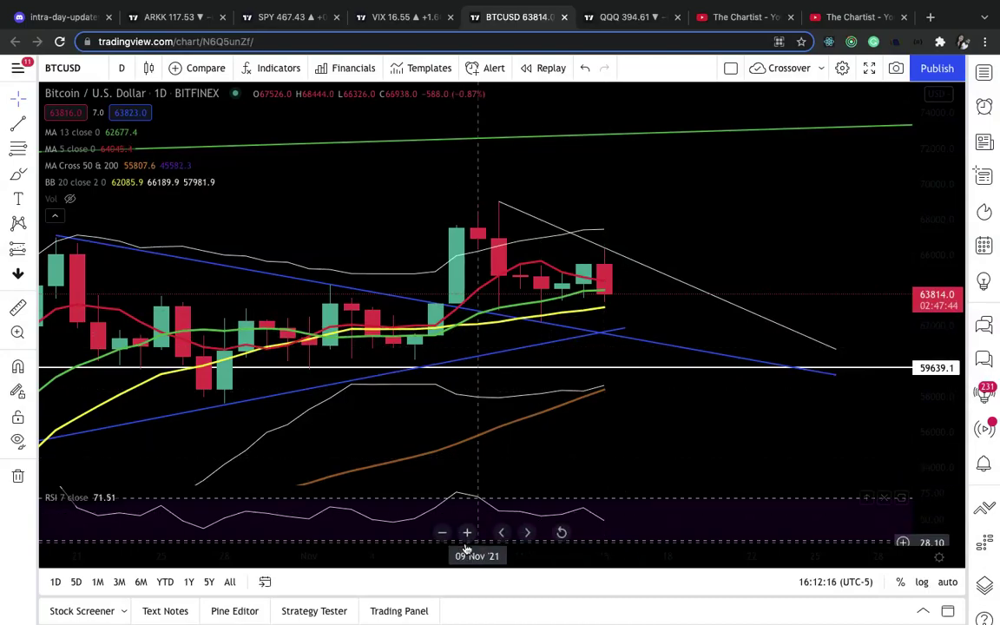
# Zoom the BTCUSD chart out two levels and shift it to leave space after the latest candle.
pyautogui.click(441, 533)
pyautogui.click(441, 532)
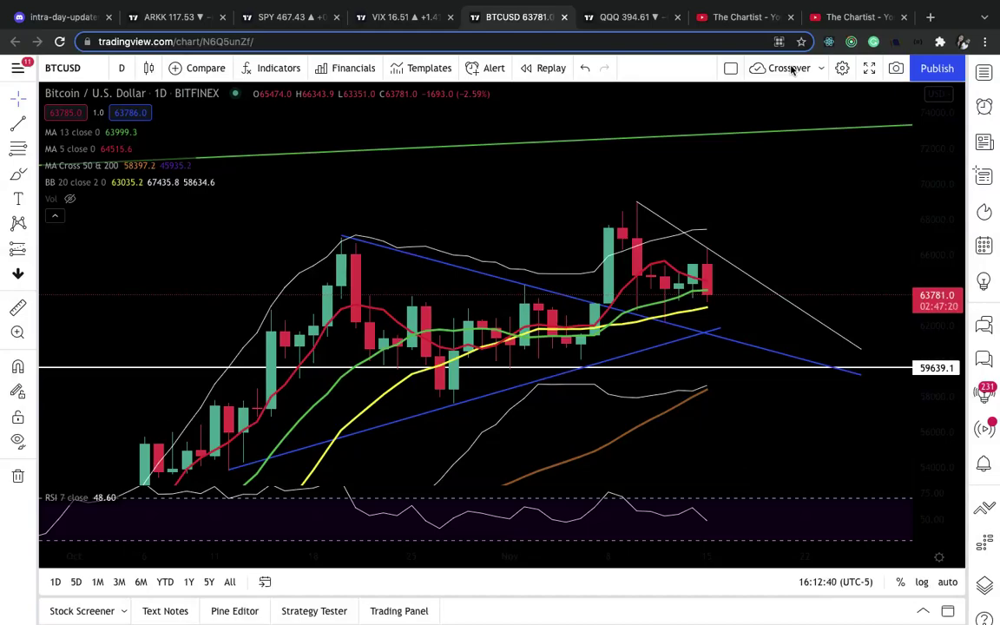
pyautogui.hscroll(3, 764, 199)
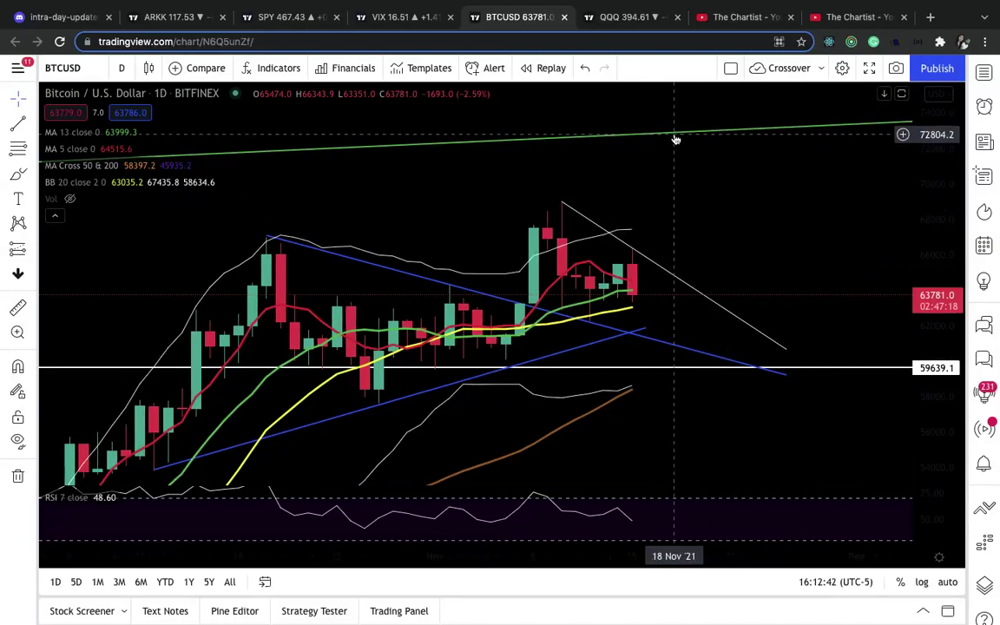